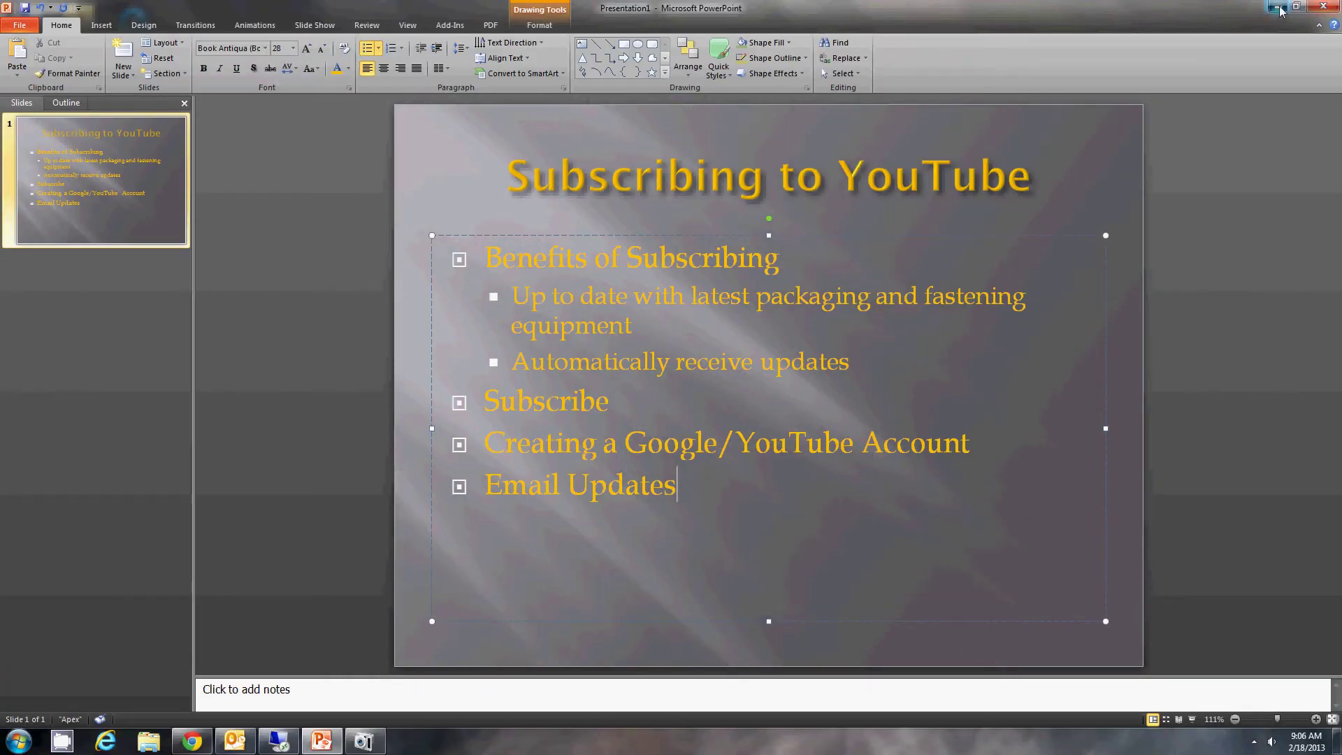
# Step: Minimize PowerPoint, start Internet Explorer, and open the saved RVEVANSCO's channel - YouTube favorite
pyautogui.click(1276, 8)
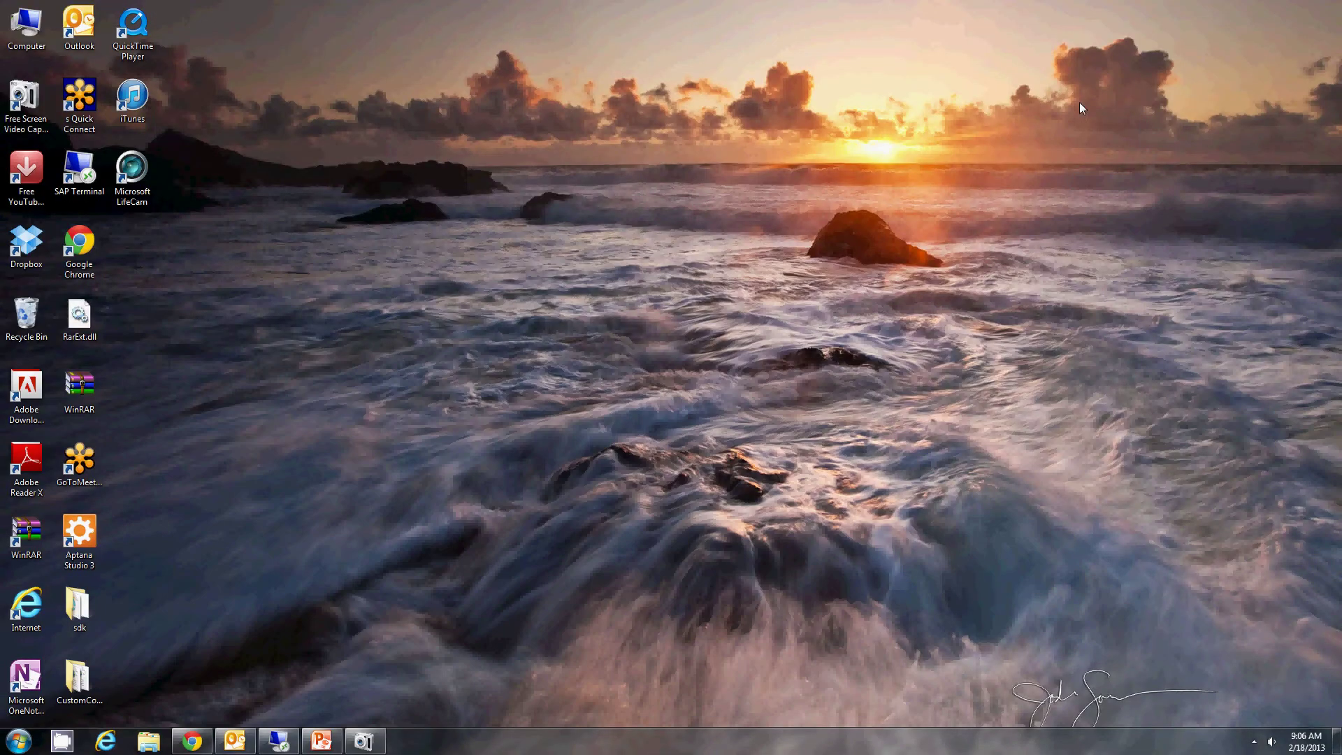
pyautogui.click(105, 741)
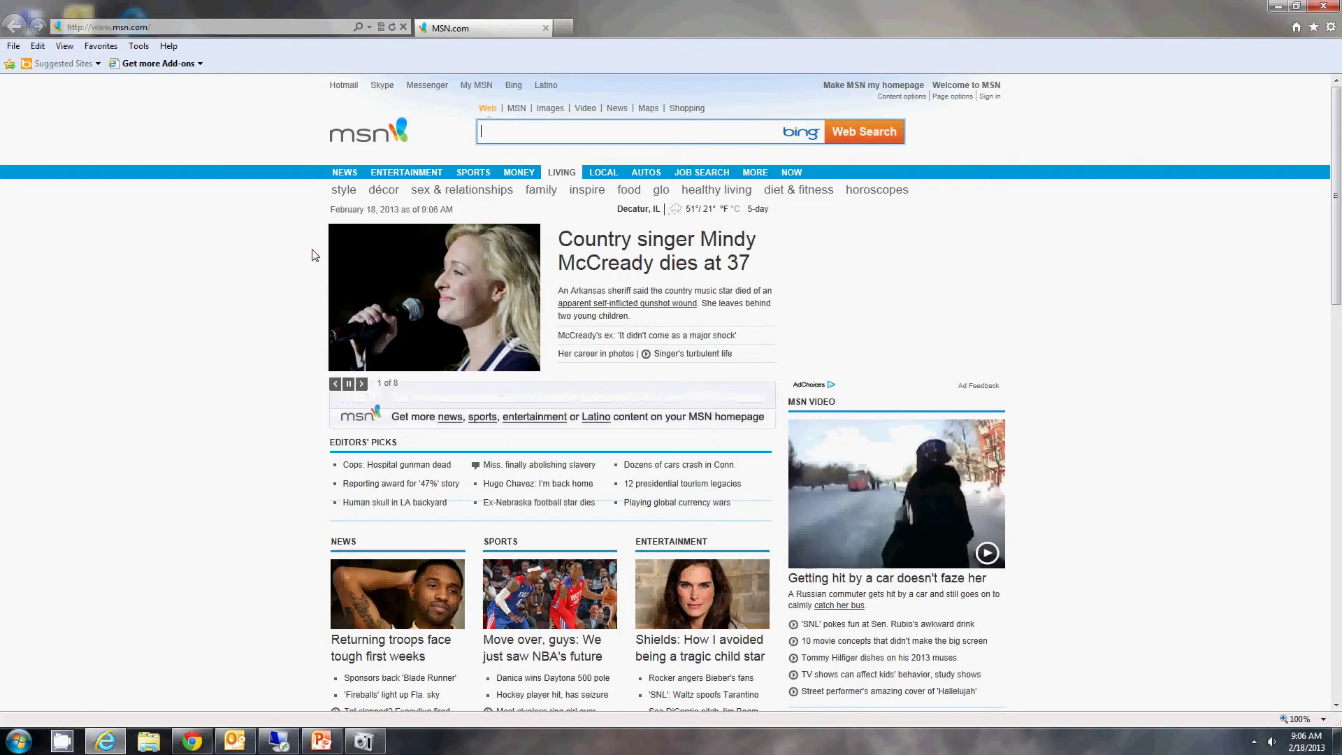
pyautogui.click(198, 30)
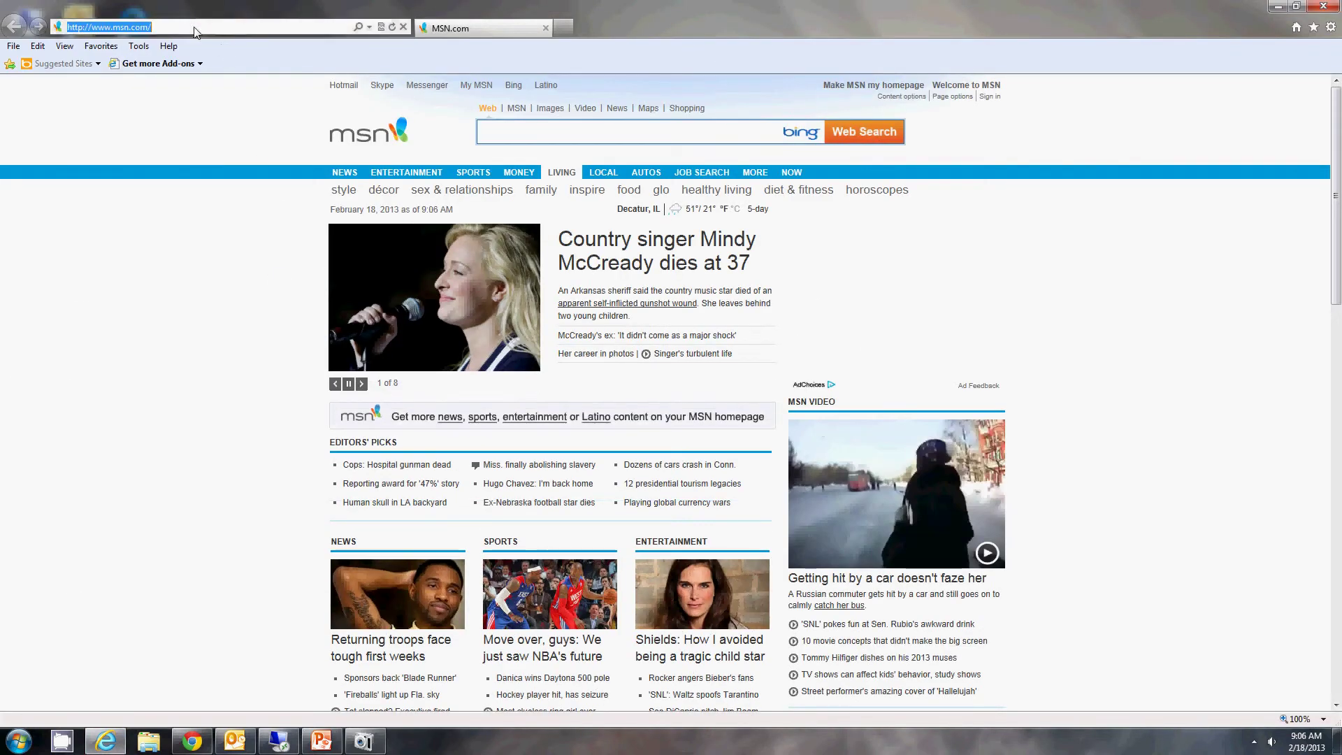
pyautogui.click(217, 123)
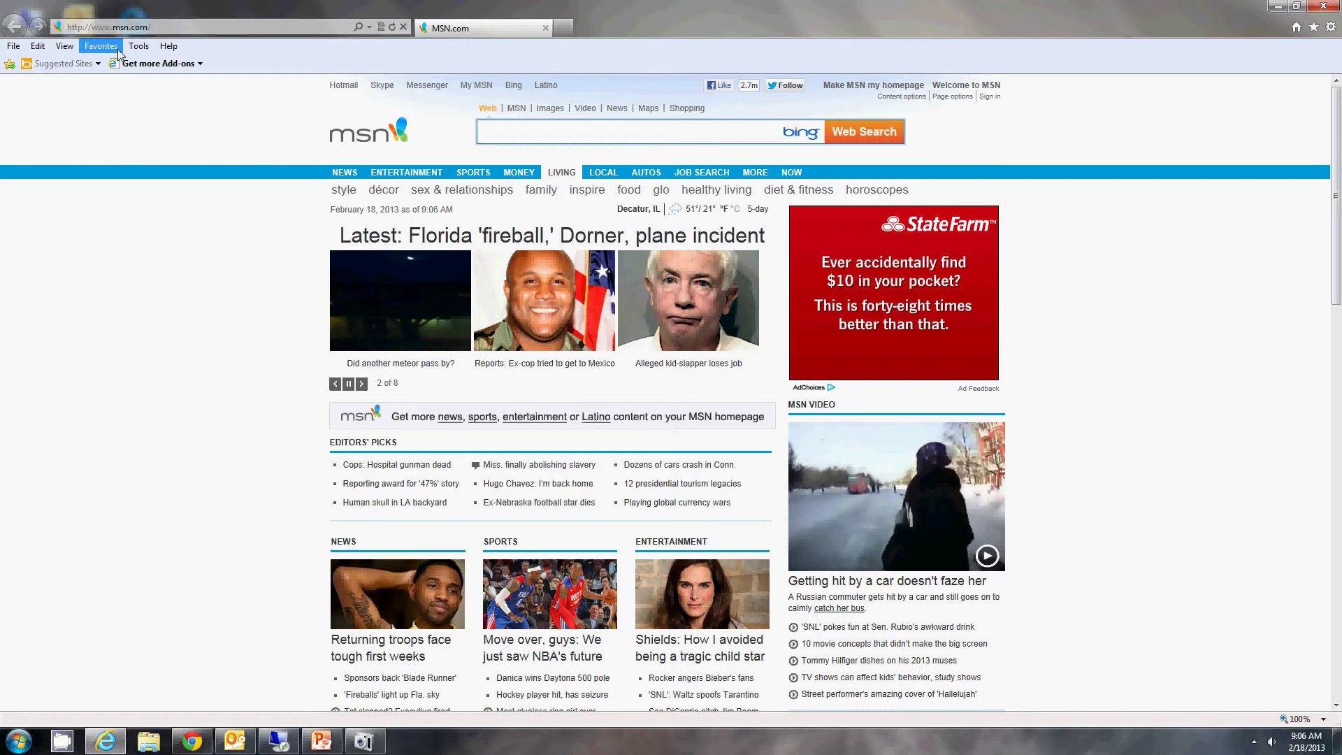
pyautogui.click(103, 48)
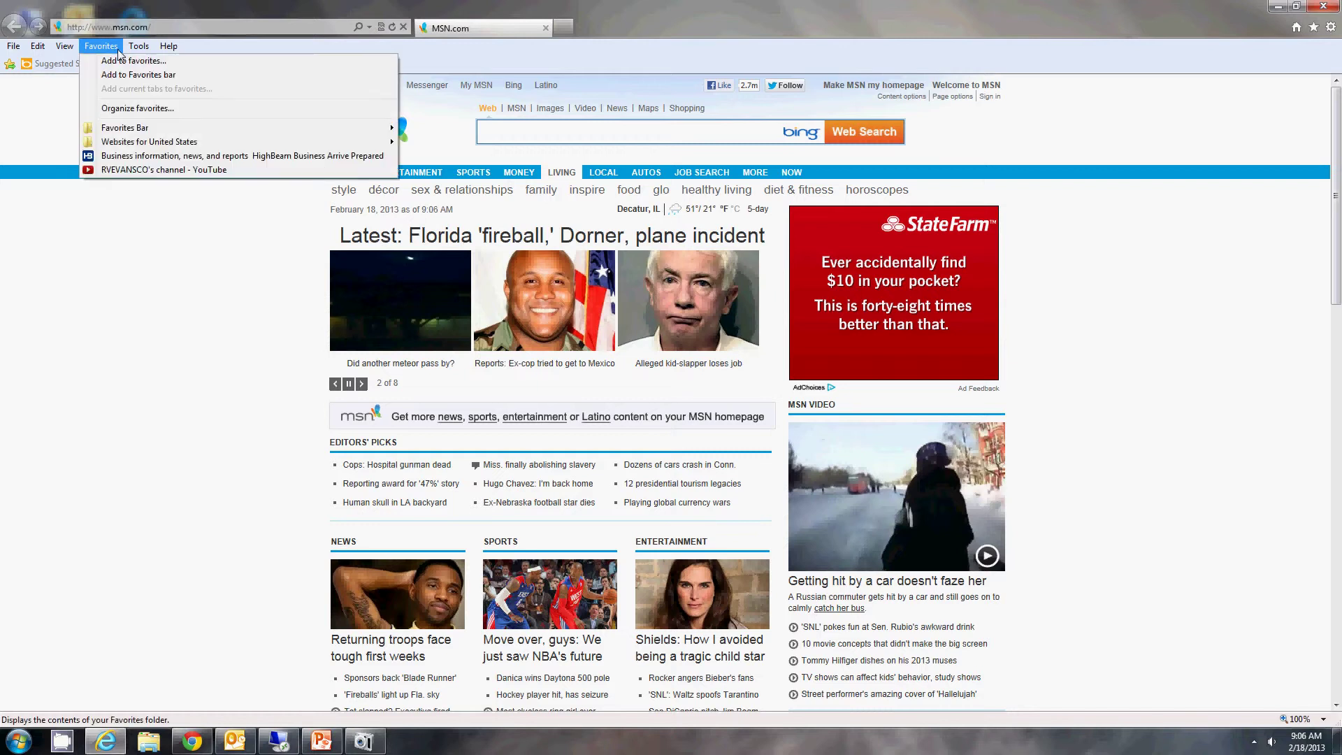
pyautogui.click(135, 170)
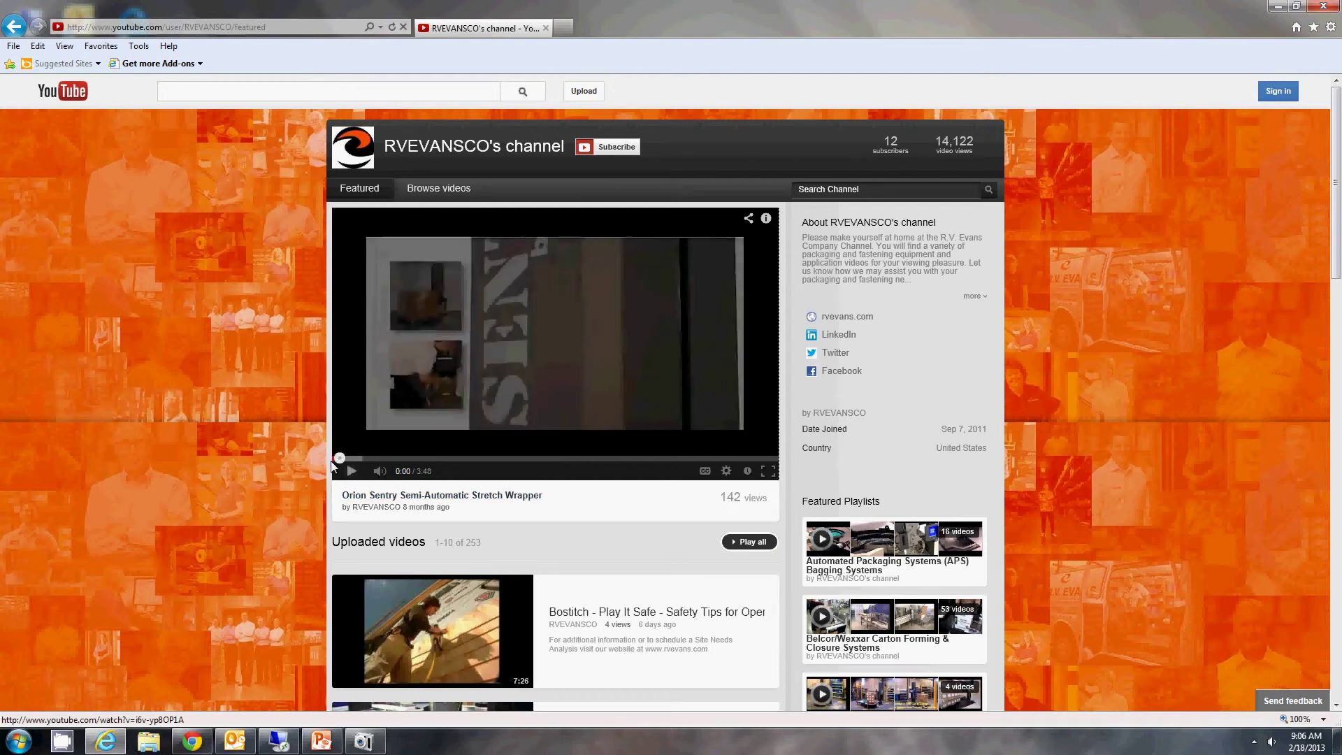
# Step: Choose Subscribe beside RVEVANSCO's channel name to bring up Google sign-in
pyautogui.click(627, 153)
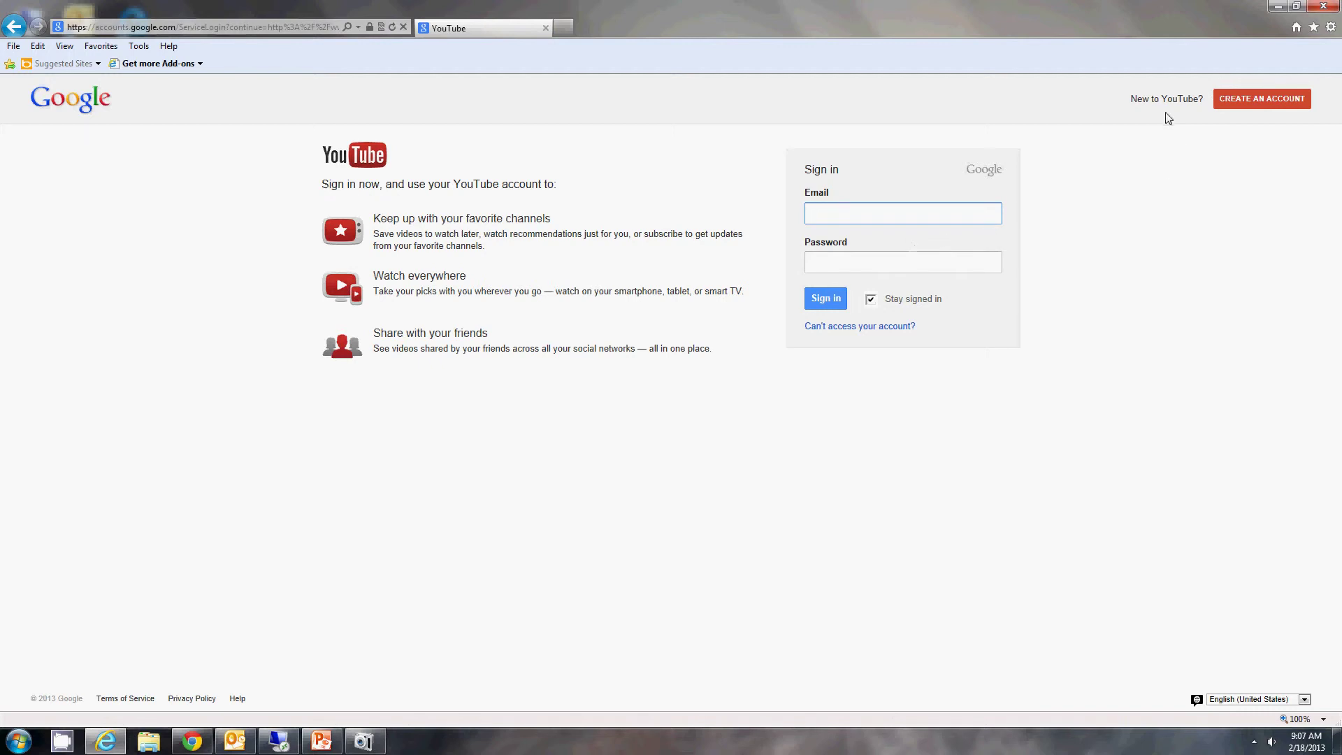
# Step: Start a new Google account and enter the first and last name, fixing typos
pyautogui.click(1251, 110)
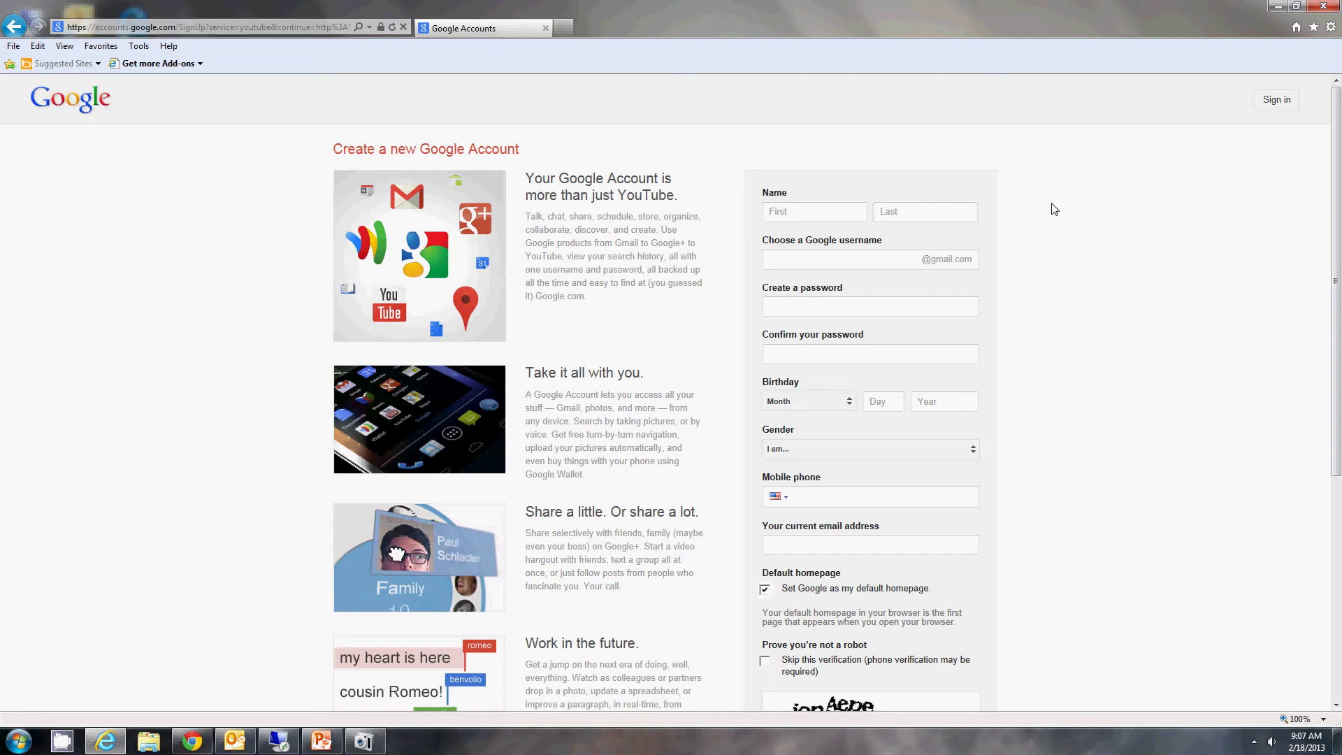
pyautogui.click(801, 215)
pyautogui.press('BackSpace')
pyautogui.press('BackSpace')
pyautogui.press('Tab')
pyautogui.press('BackSpace')
pyautogui.press('BackSpace')
# Step: Choose a username, then enter the password and confirm it
pyautogui.press('Tab')
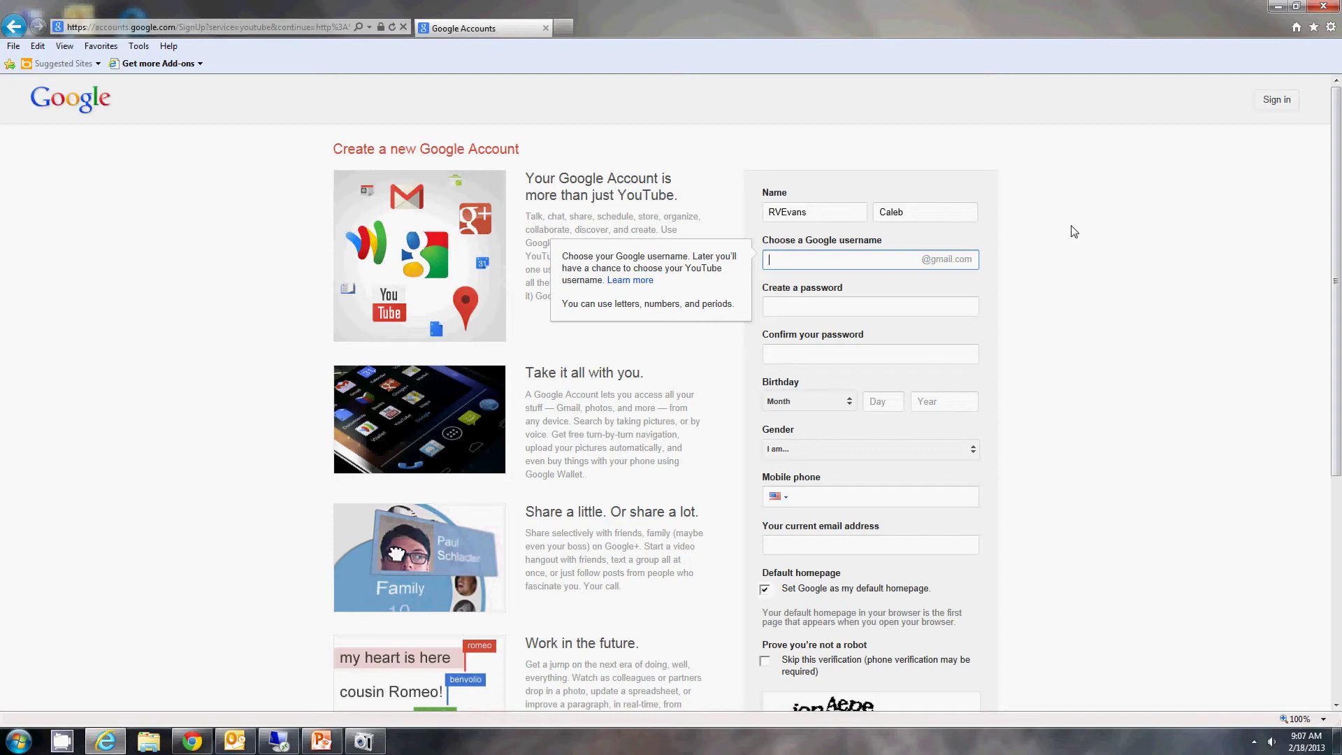
pyautogui.press('Tab')
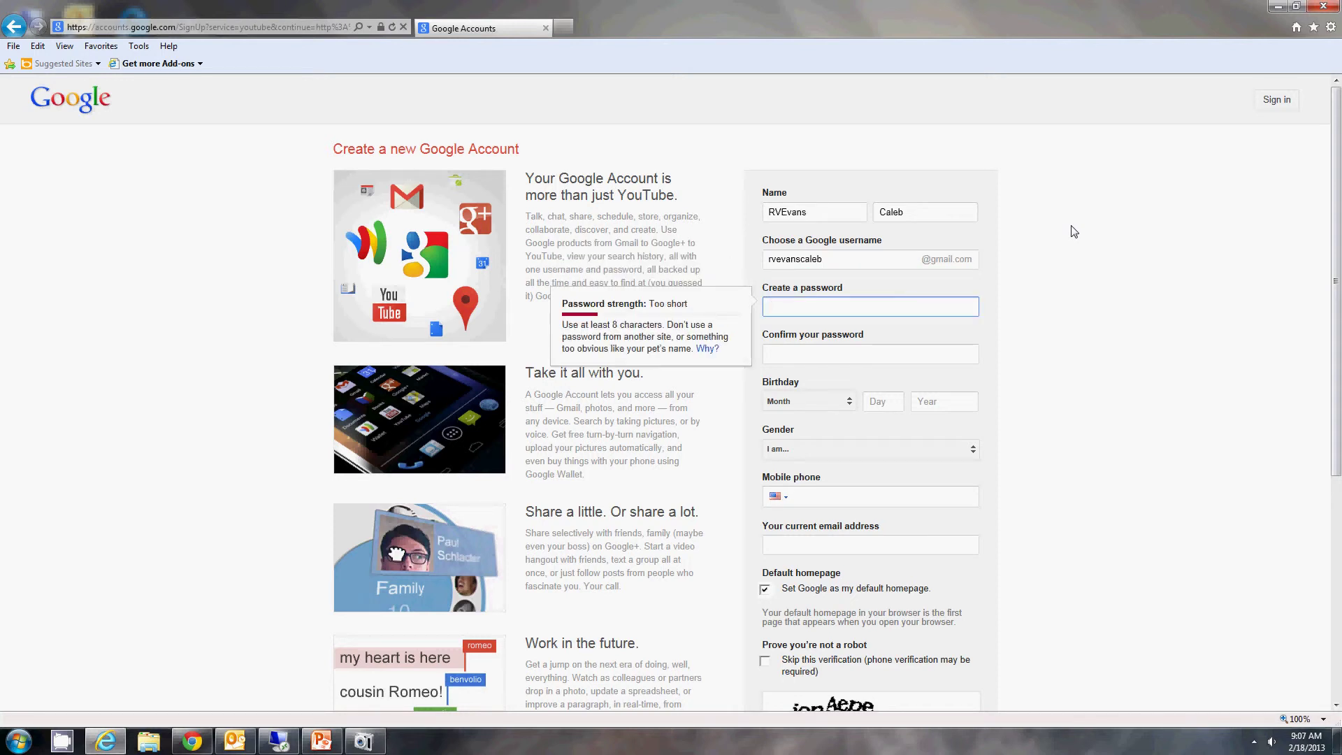
pyautogui.write('•••••••••')
pyautogui.press('Tab')
pyautogui.write('••••')
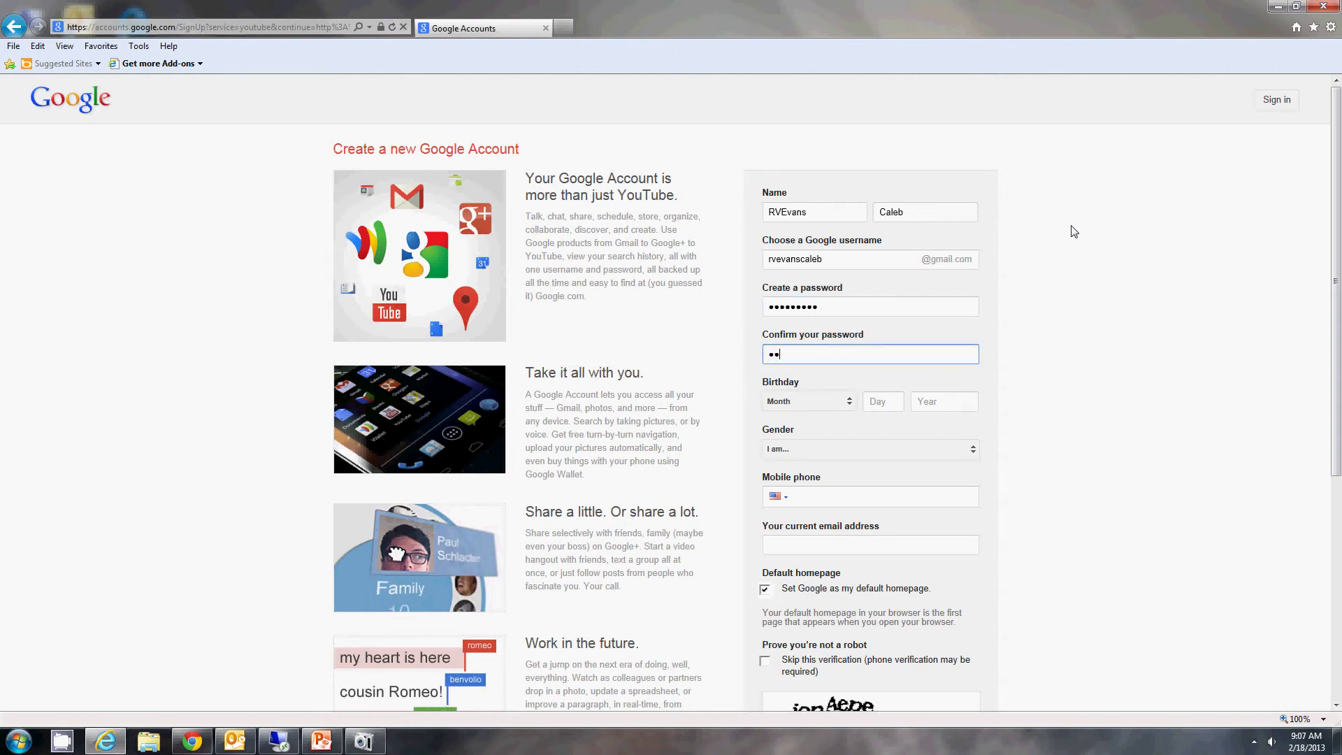
pyautogui.write('•••••')
pyautogui.click(848, 399)
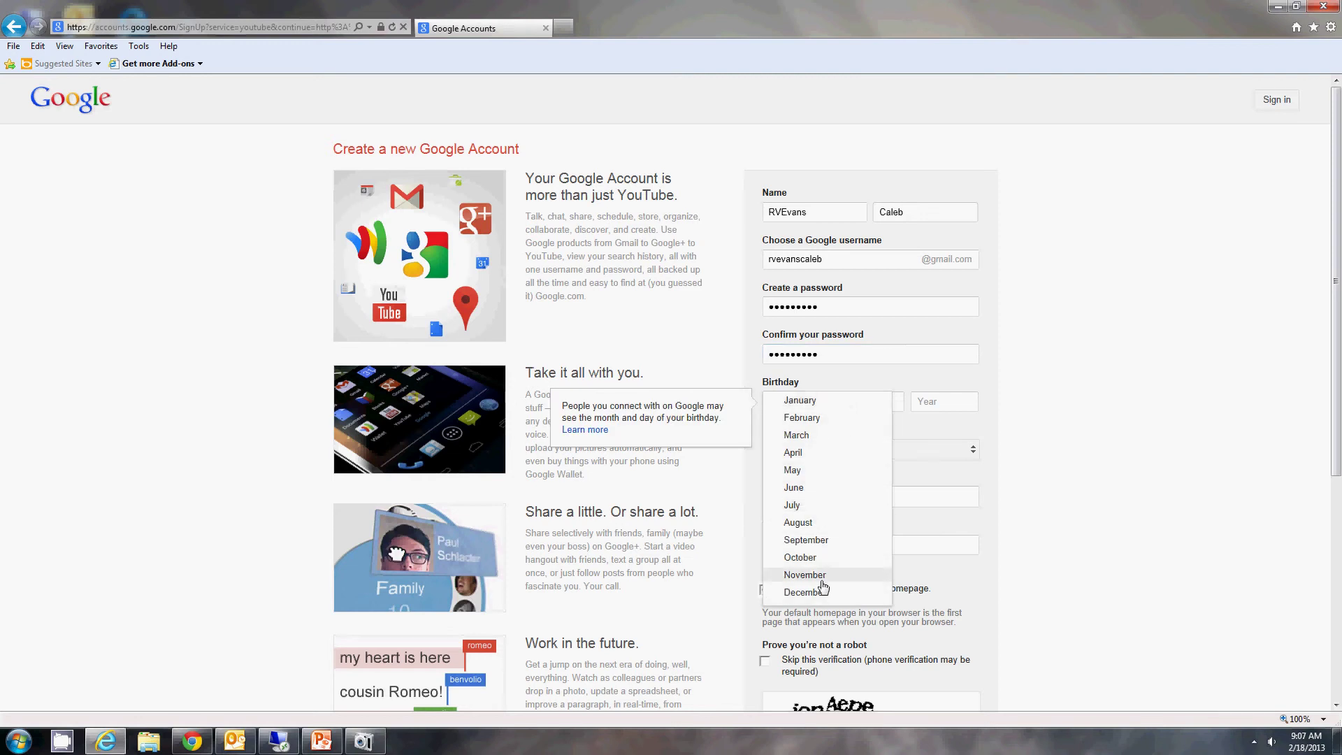
pyautogui.click(803, 592)
pyautogui.click(885, 400)
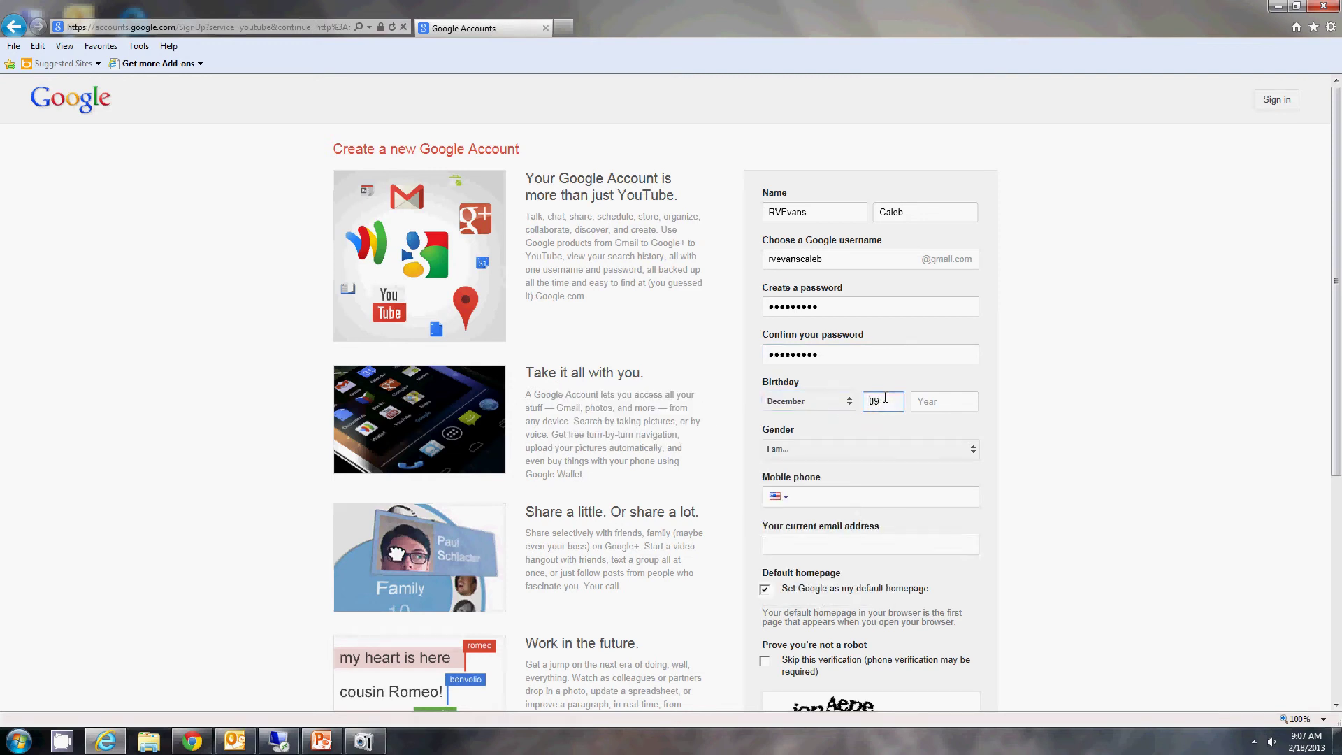
pyautogui.press('Tab')
pyautogui.click(1085, 412)
# Step: Choose Male gender, enter the current email address, and untick the default-homepage option
pyautogui.scroll(-1, 1073, 419)
pyautogui.click(965, 353)
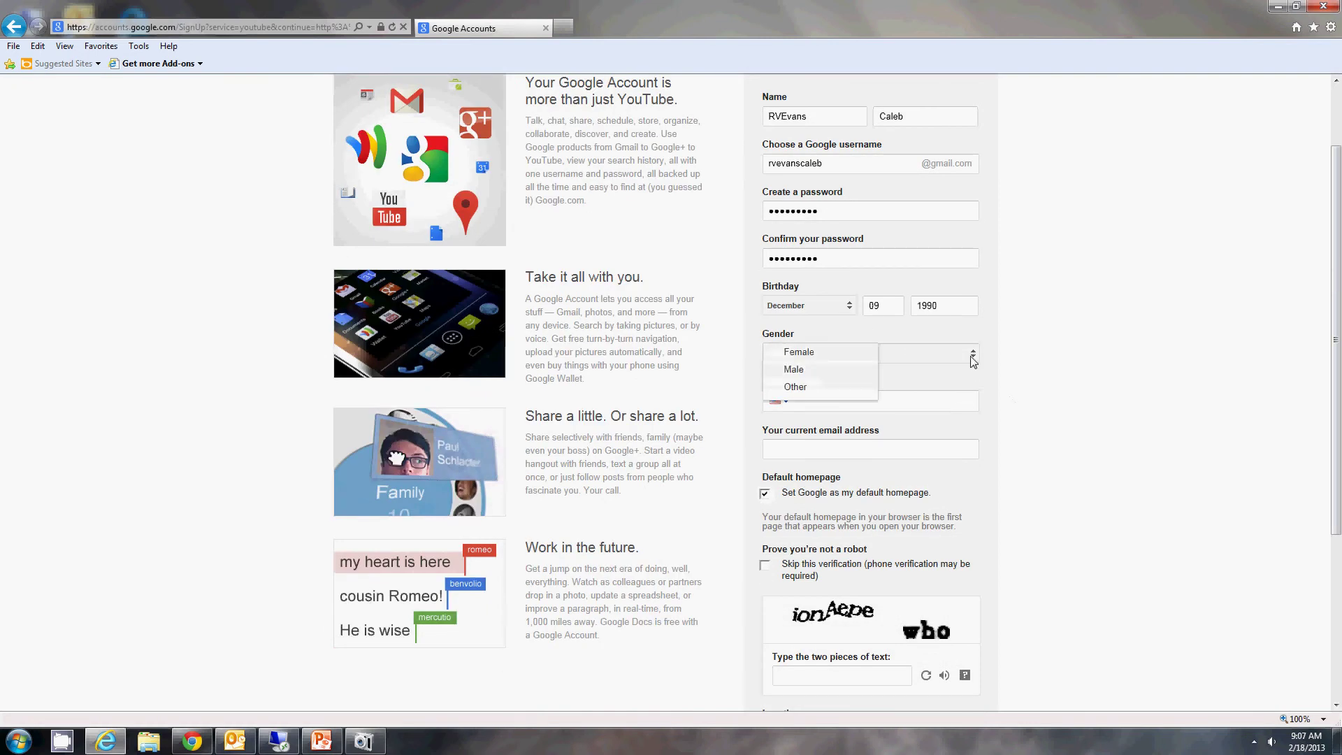
pyautogui.click(850, 376)
pyautogui.scroll(-1, 1039, 422)
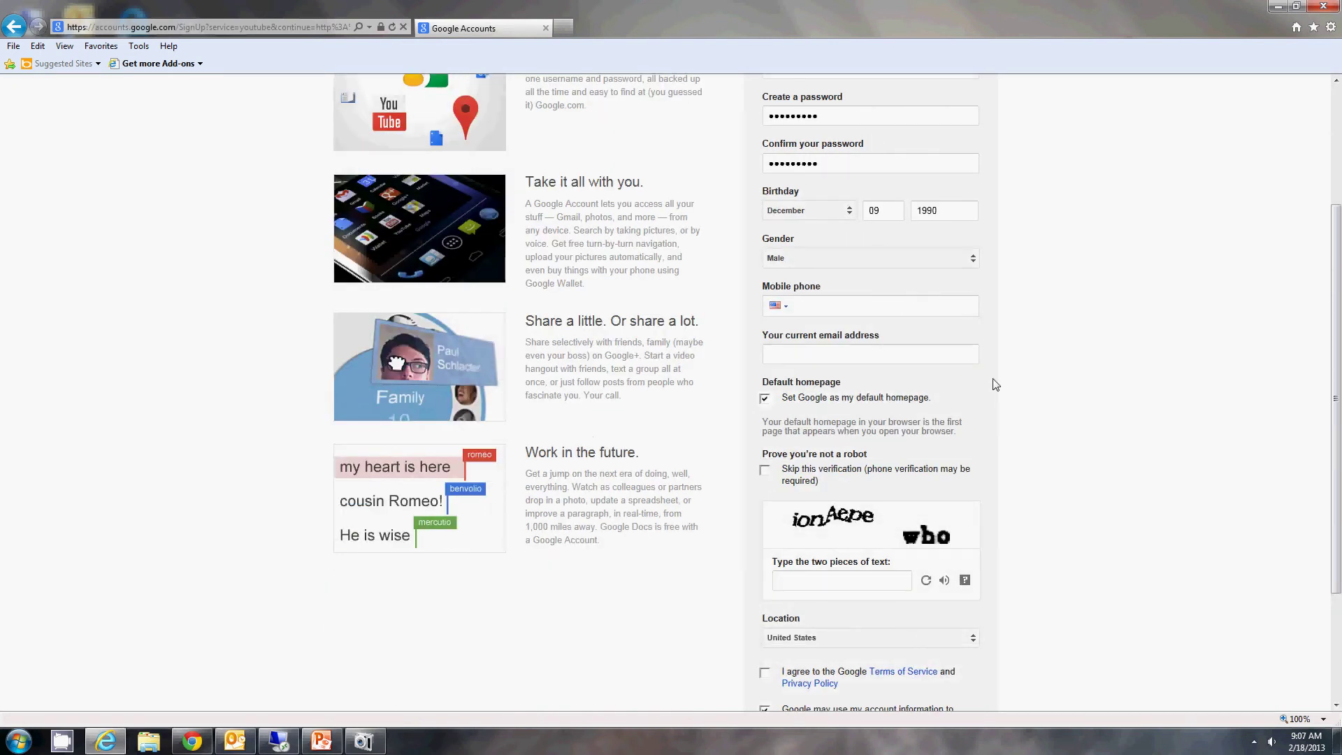
pyautogui.click(968, 354)
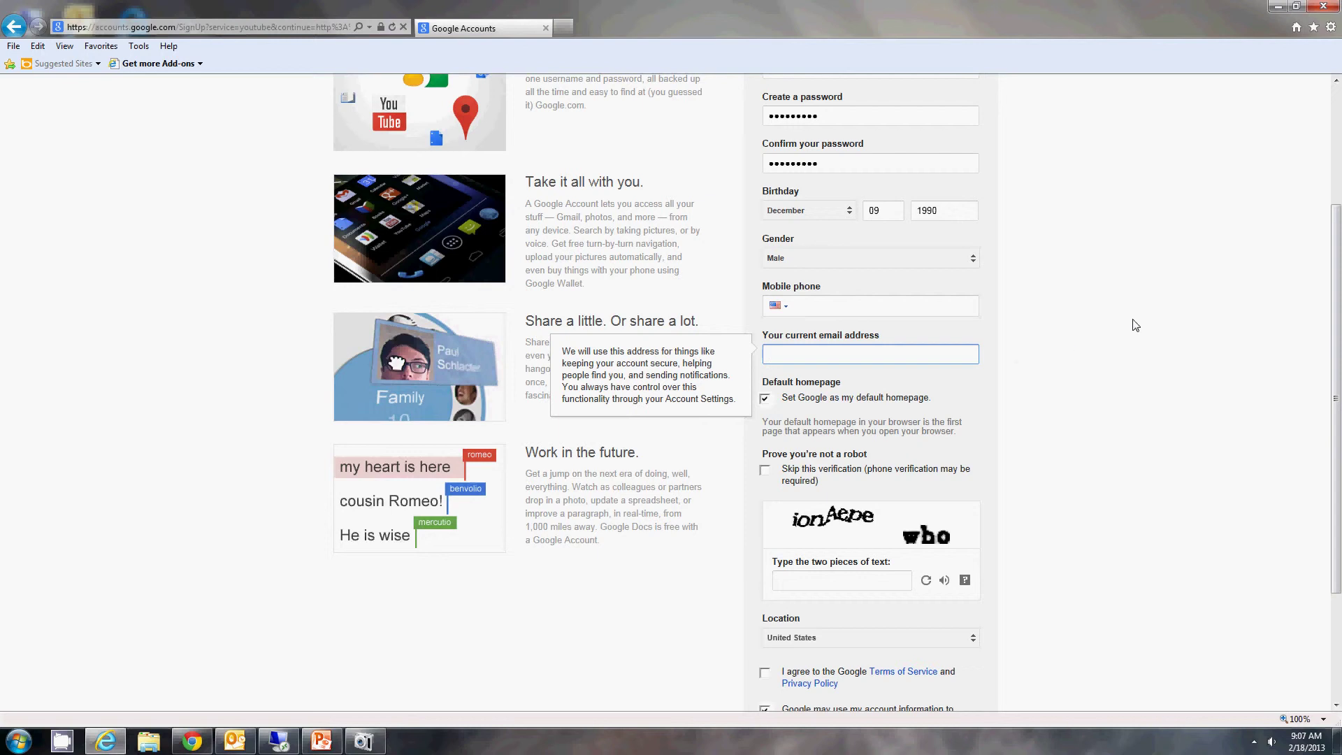
pyautogui.click(1111, 376)
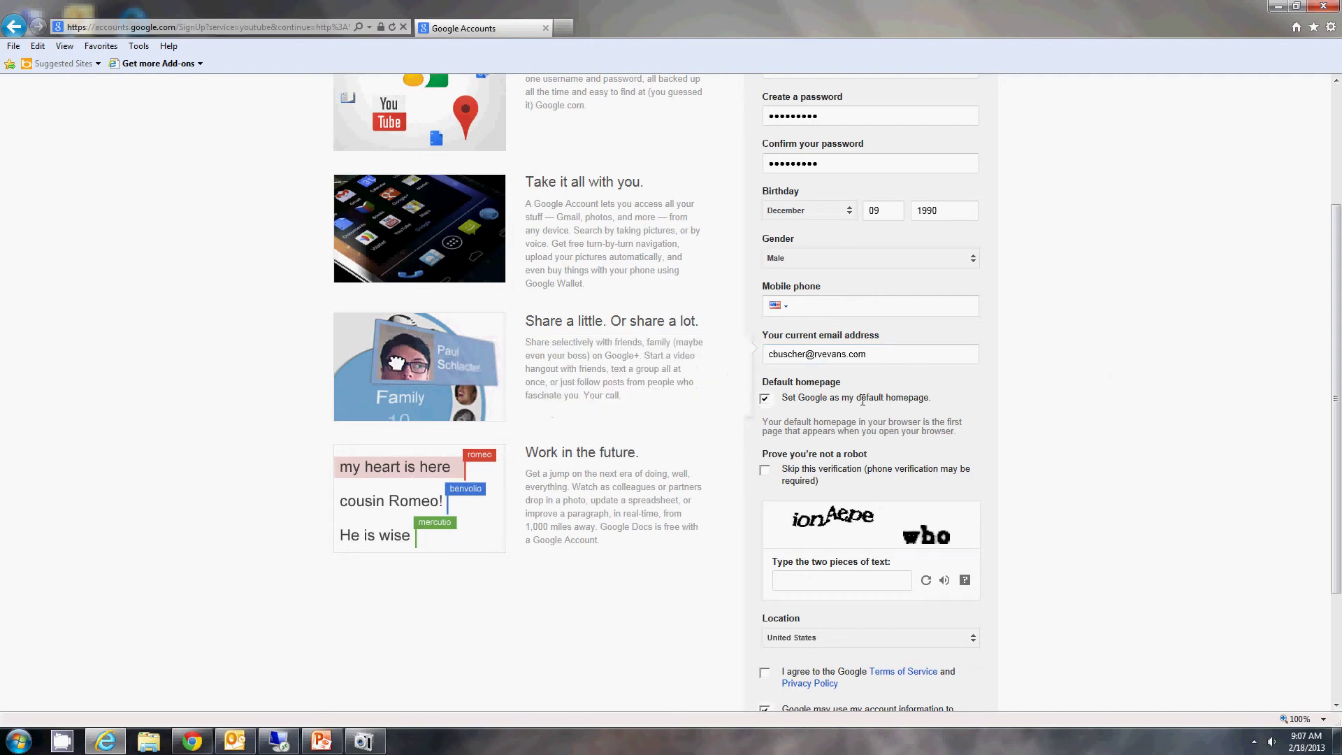
pyautogui.click(764, 398)
# Step: Type the captcha answer and accept the Terms of Service and Privacy Policy
pyautogui.scroll(-3, 1027, 406)
pyautogui.click(820, 485)
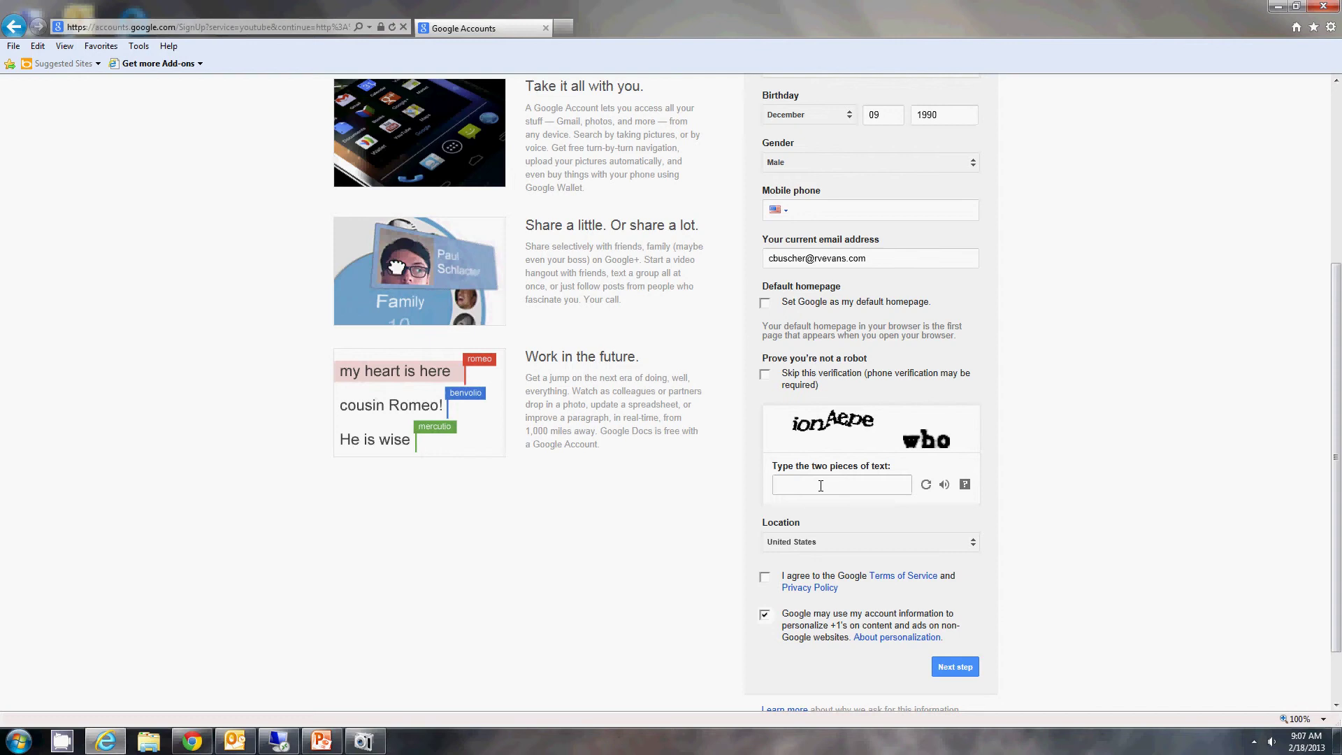
pyautogui.click(821, 485)
pyautogui.write('ionAepe who')
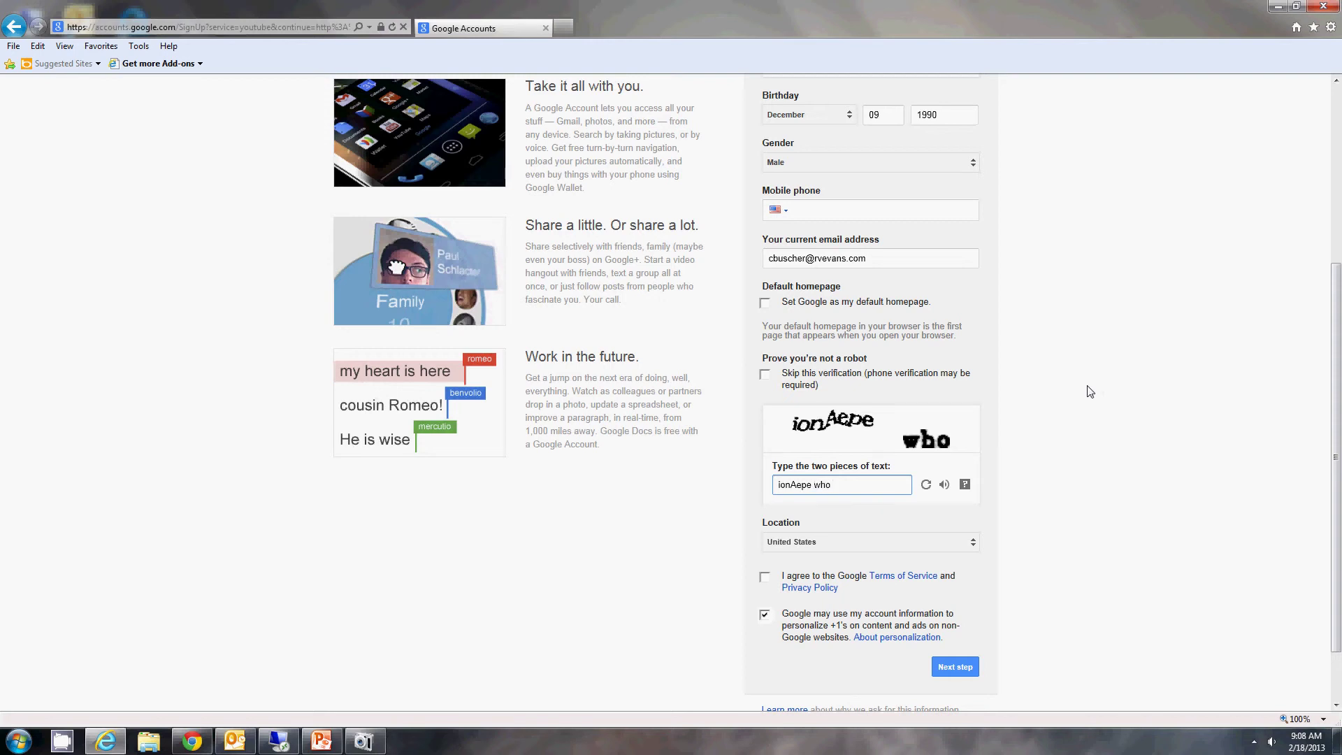
pyautogui.click(814, 568)
pyautogui.scroll(-2, 993, 559)
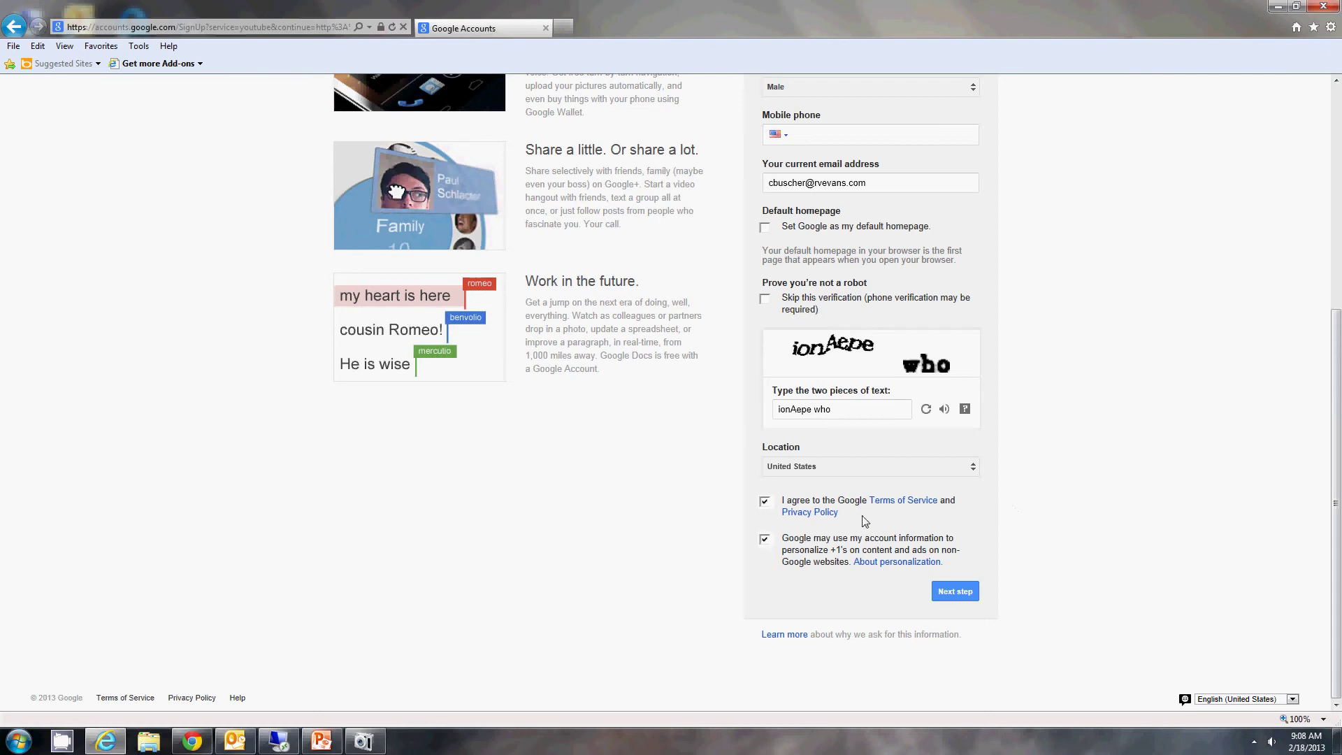
# Step: Submit the account form and skip the profile photo to reach the welcome page
pyautogui.click(960, 592)
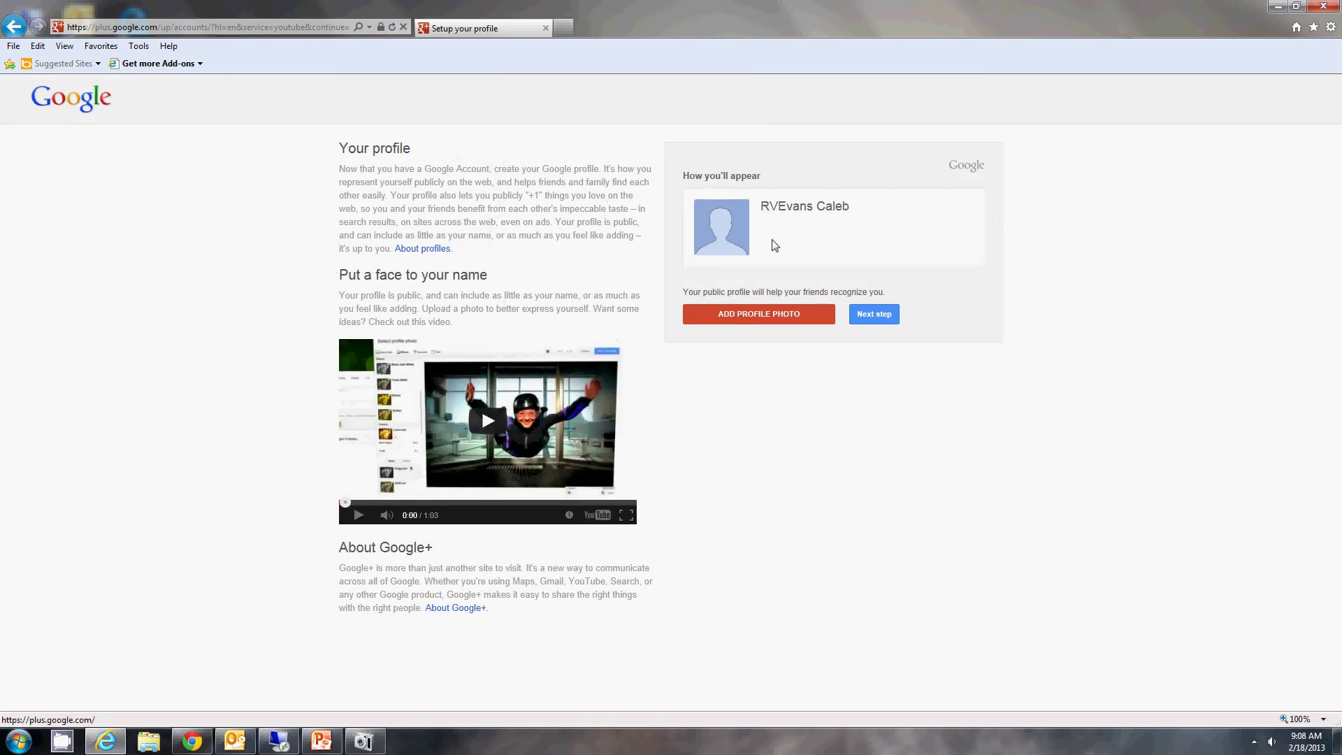
pyautogui.click(876, 319)
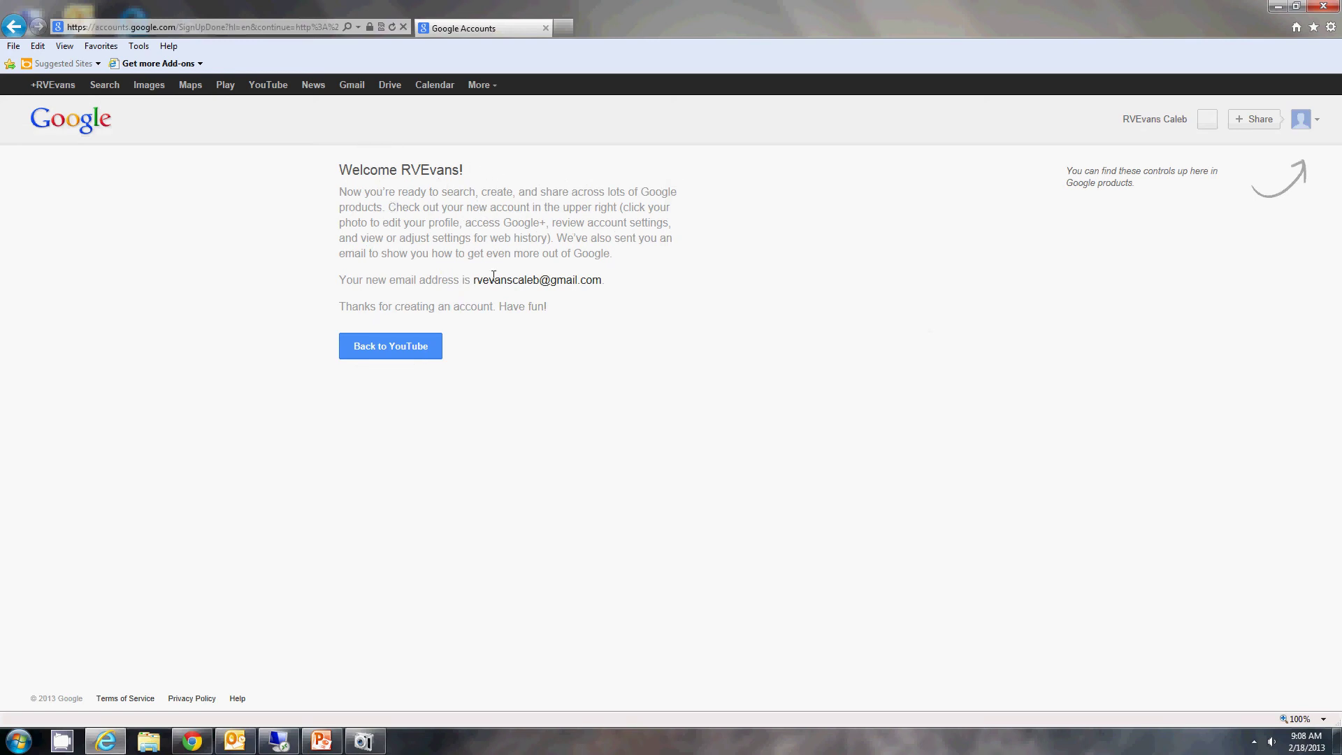
# Step: Return to YouTube with the new account, pause the featured video, and subscribe to RVEVANSCO's channel
pyautogui.click(419, 346)
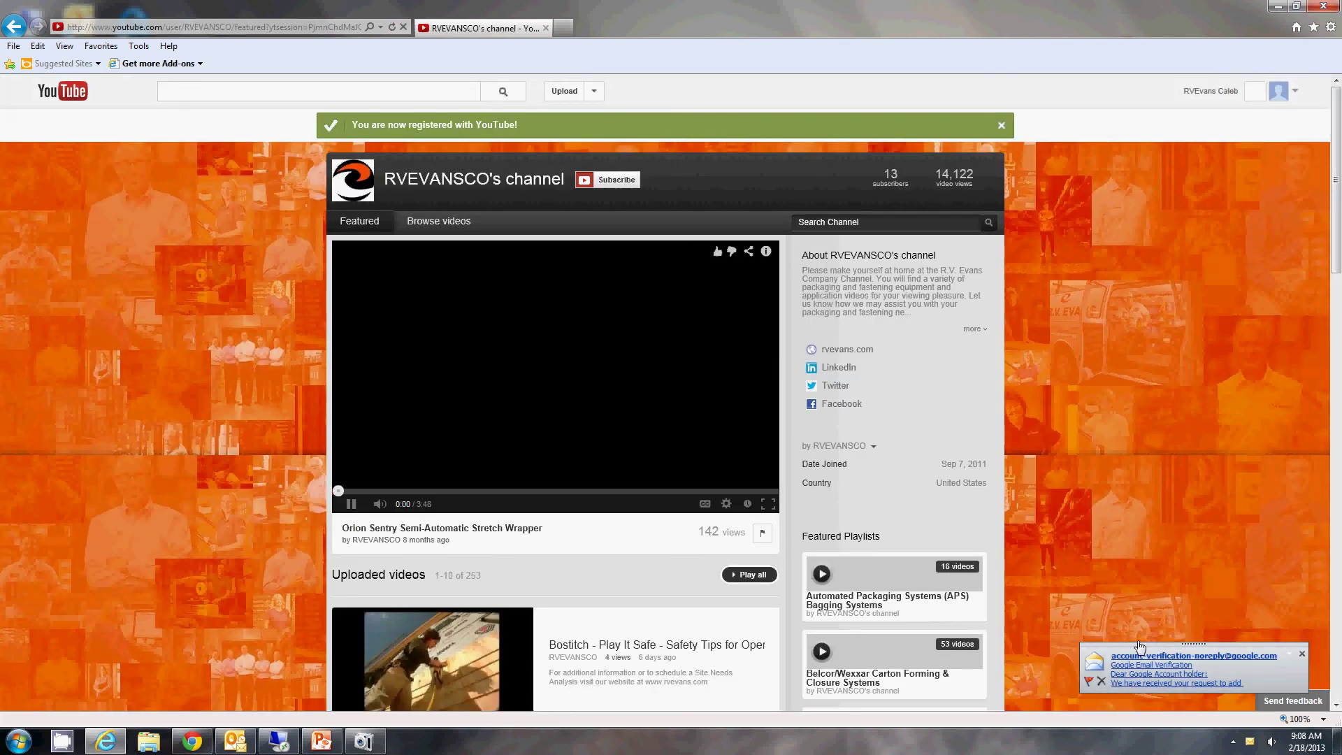
pyautogui.click(350, 503)
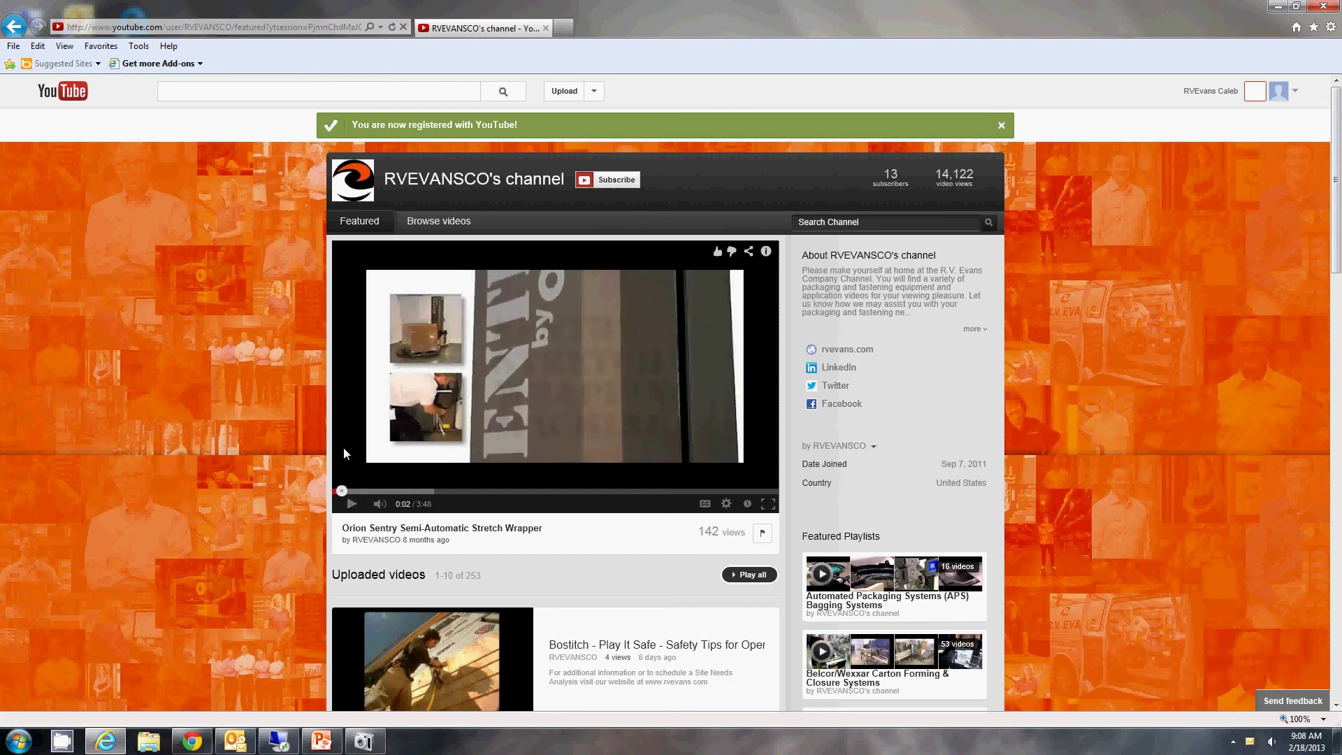
pyautogui.click(630, 186)
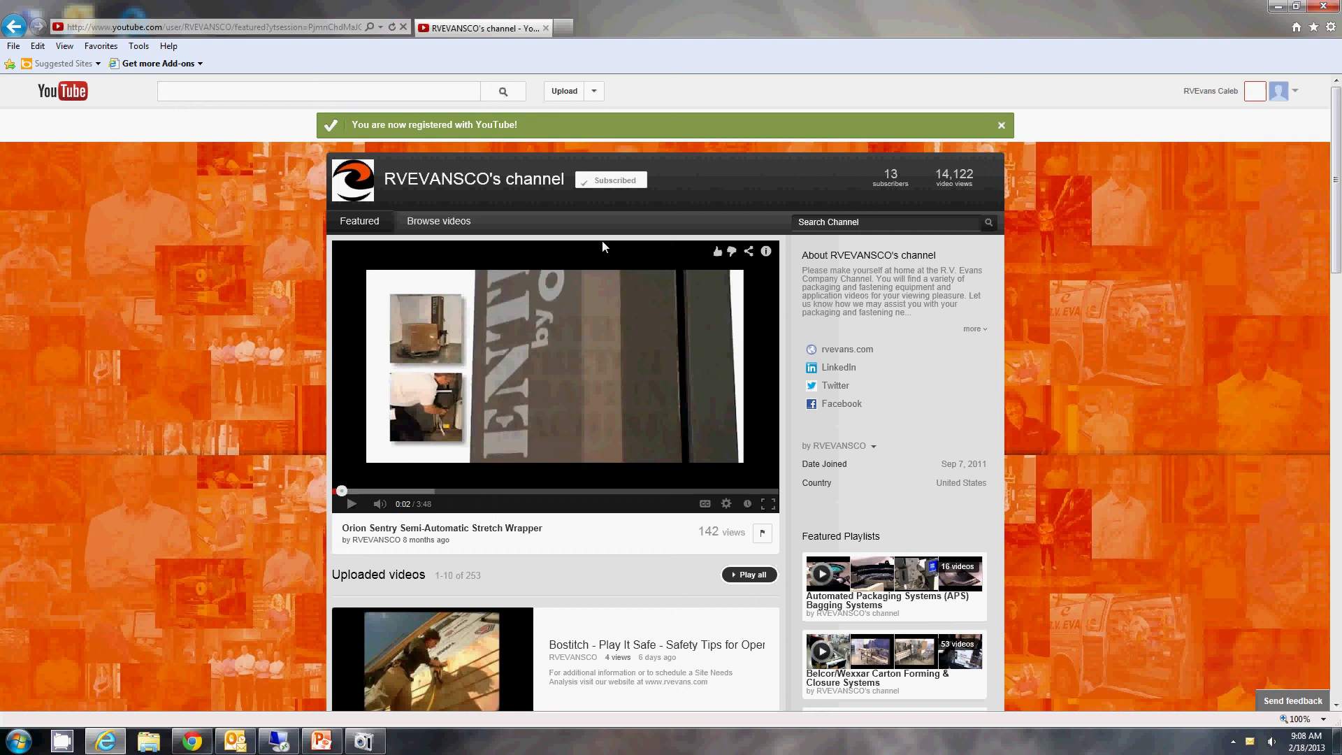
pyautogui.scroll(-2, 1051, 356)
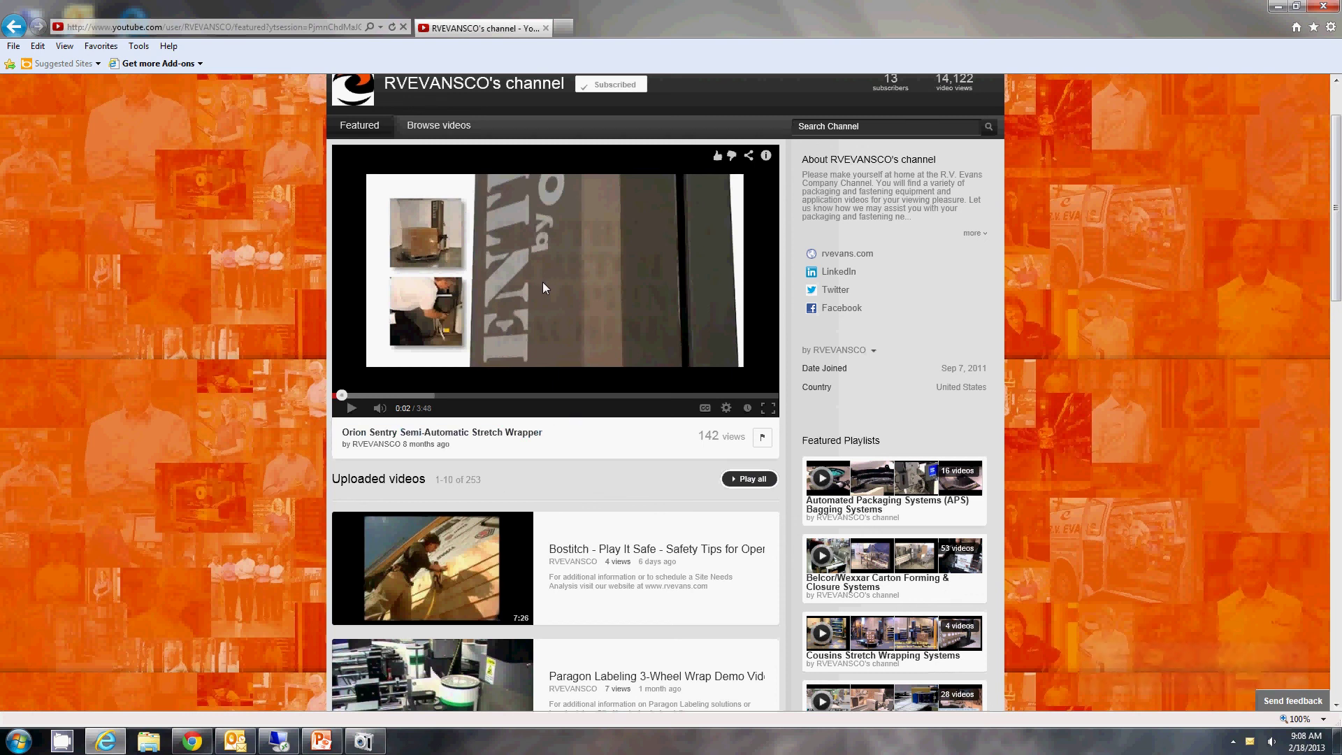
pyautogui.scroll(2, 301, 300)
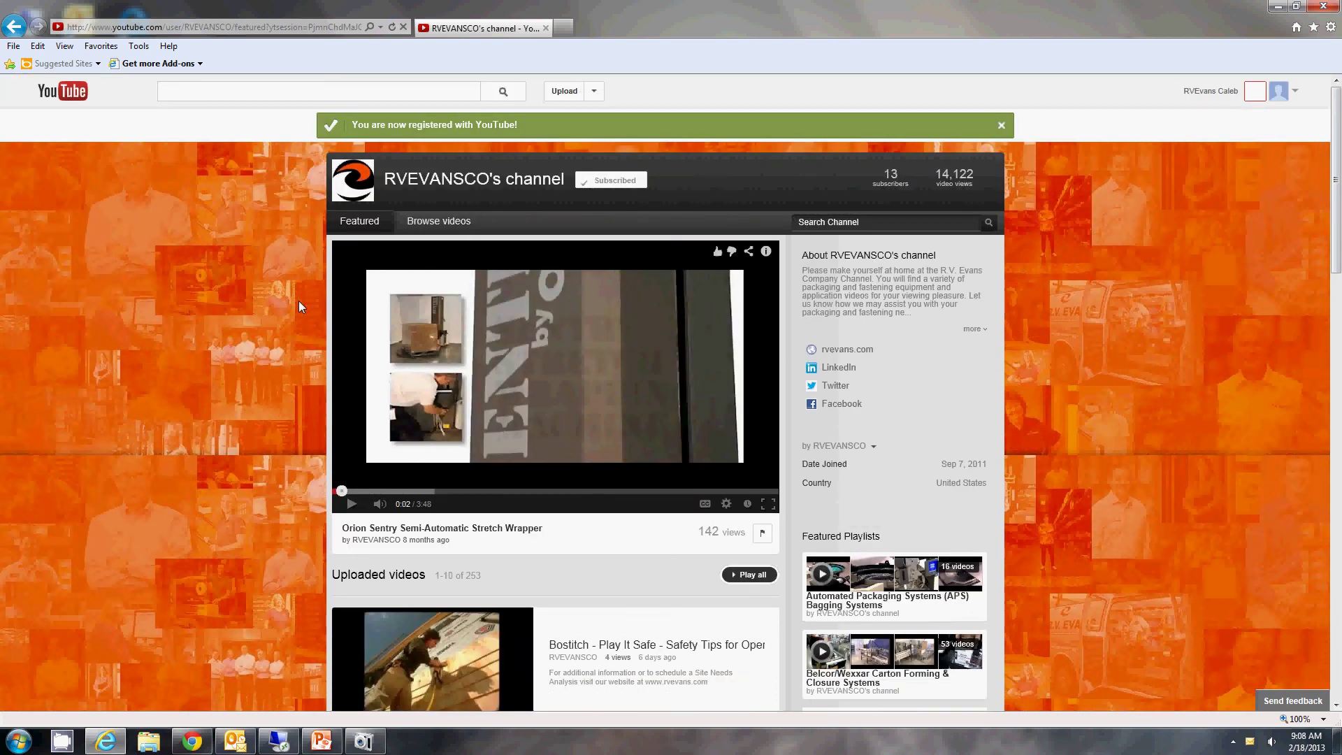